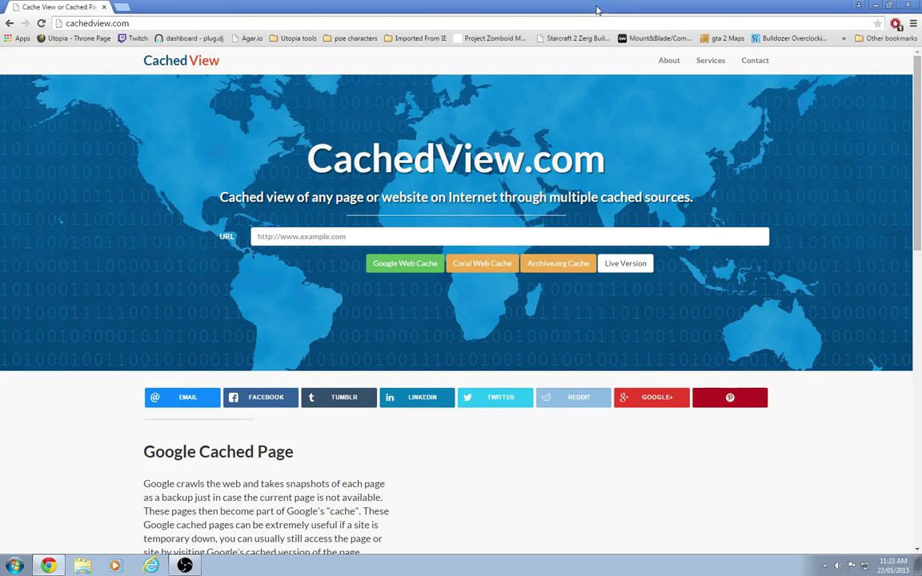
# Step: Go to grooveshark.com in the Chrome address bar
pyautogui.click(539, 10)
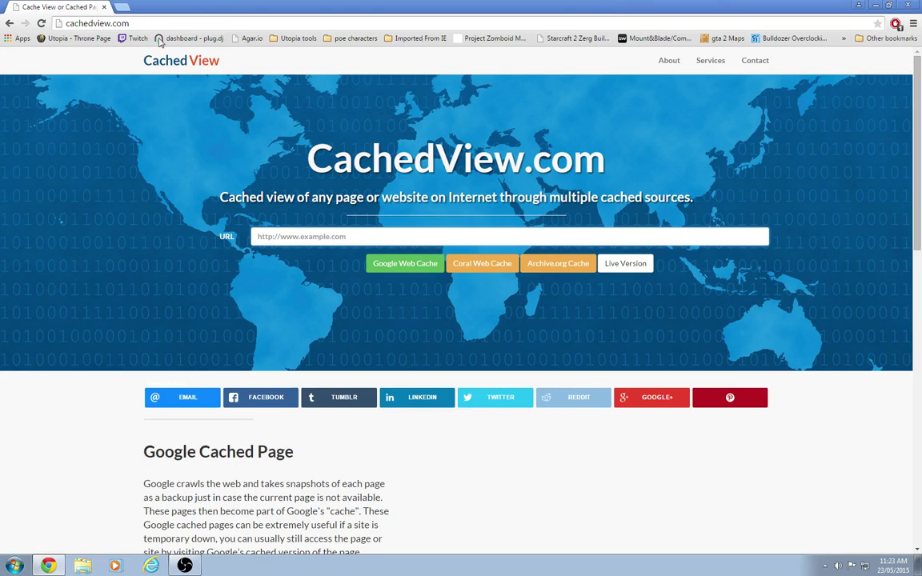
pyautogui.scroll(-4, 905, 247)
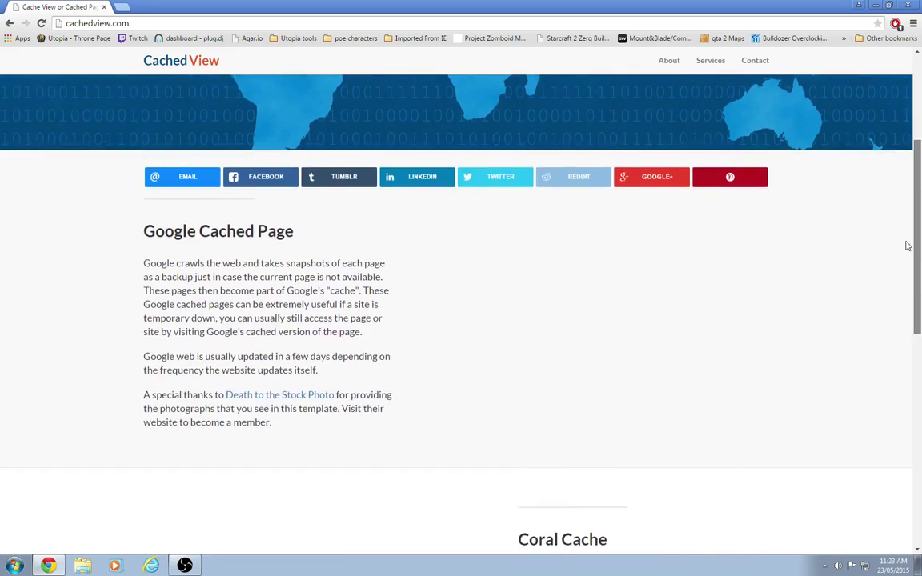
pyautogui.scroll(4, 910, 251)
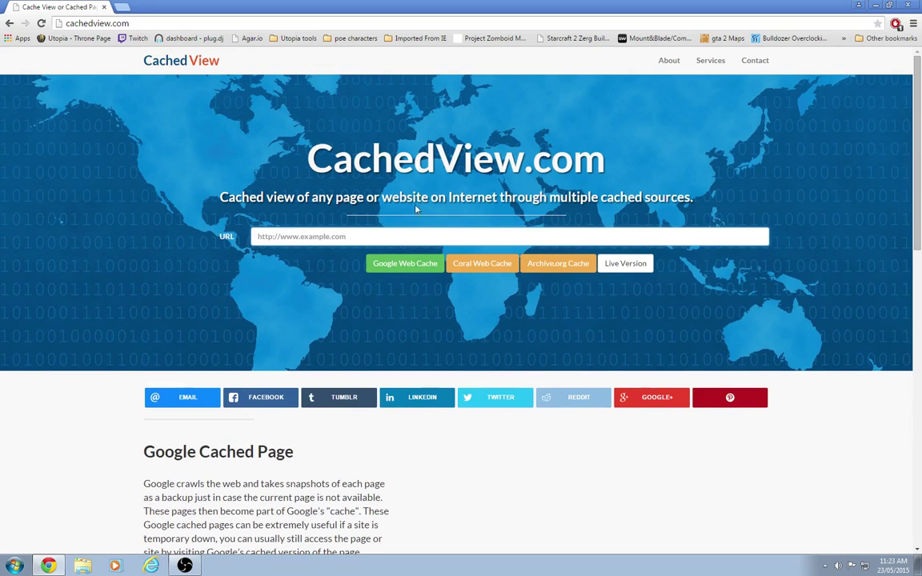
pyautogui.click(311, 238)
pyautogui.write('g')
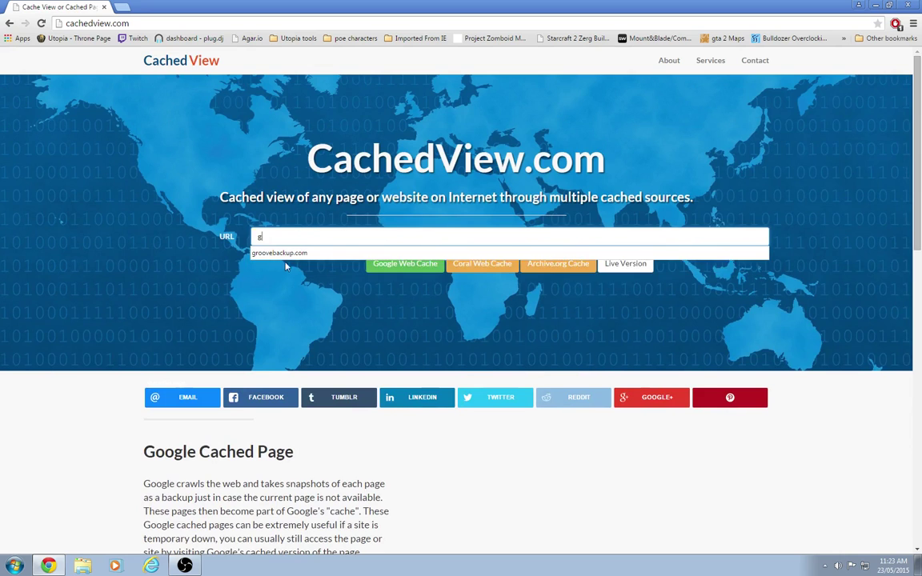
pyautogui.press('BackSpace')
pyautogui.click(149, 25)
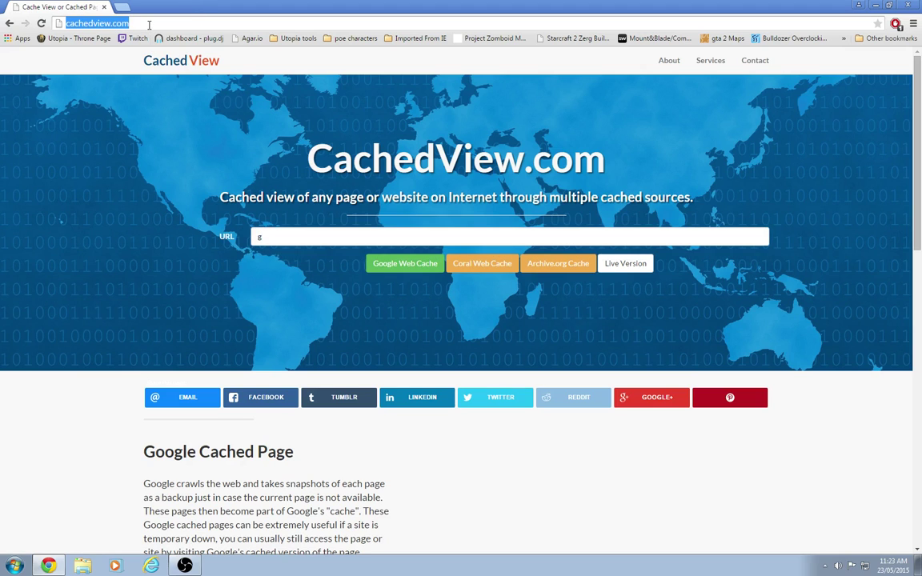
pyautogui.write('groveshark')
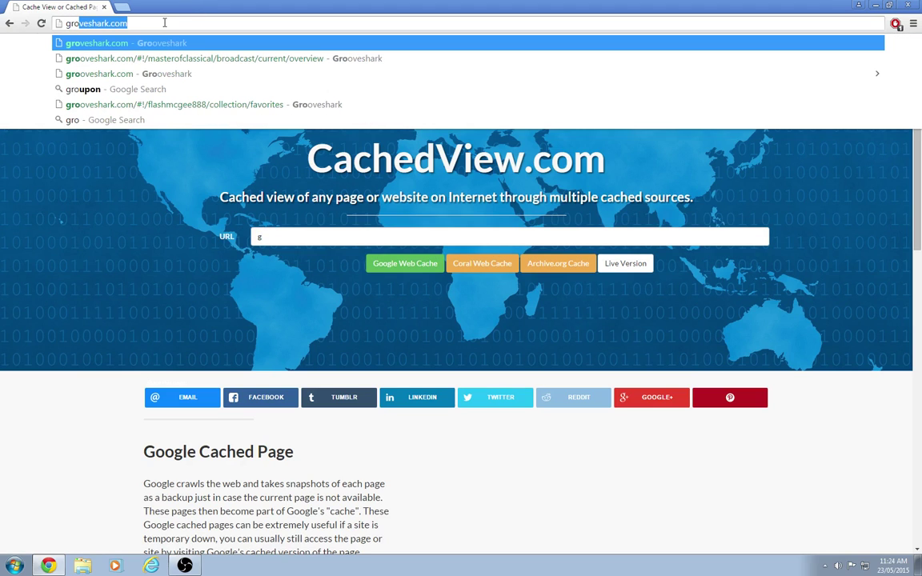
pyautogui.press('Return')
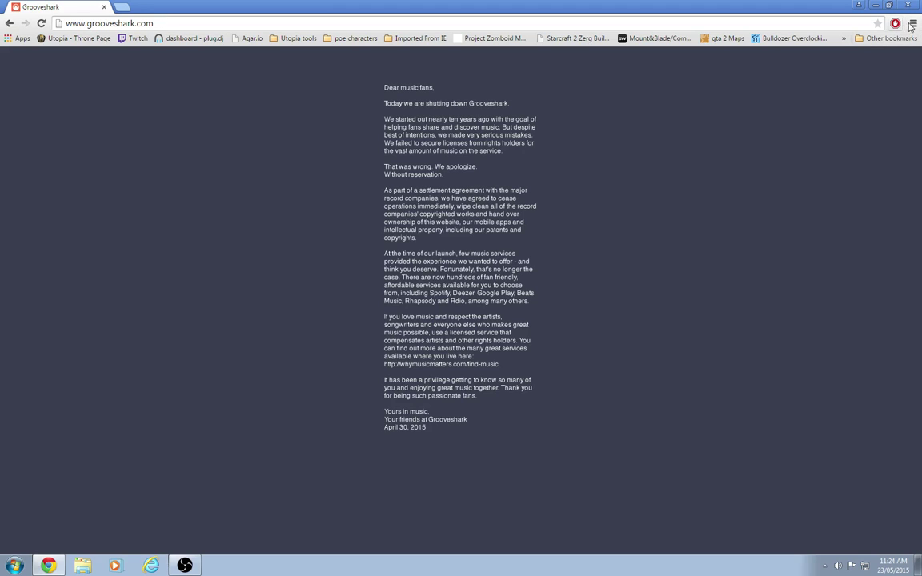
pyautogui.hotkey('alt', 'f')
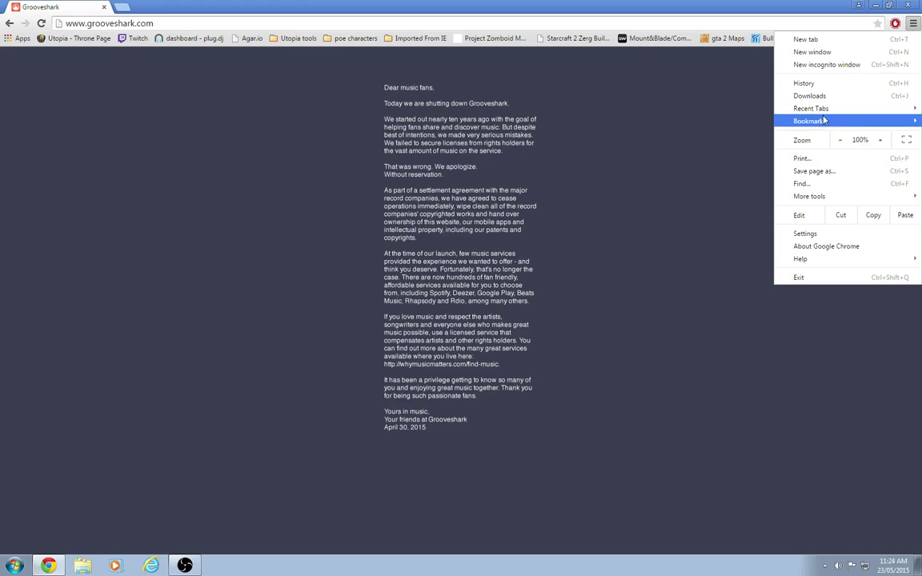
pyautogui.moveTo(819, 196)
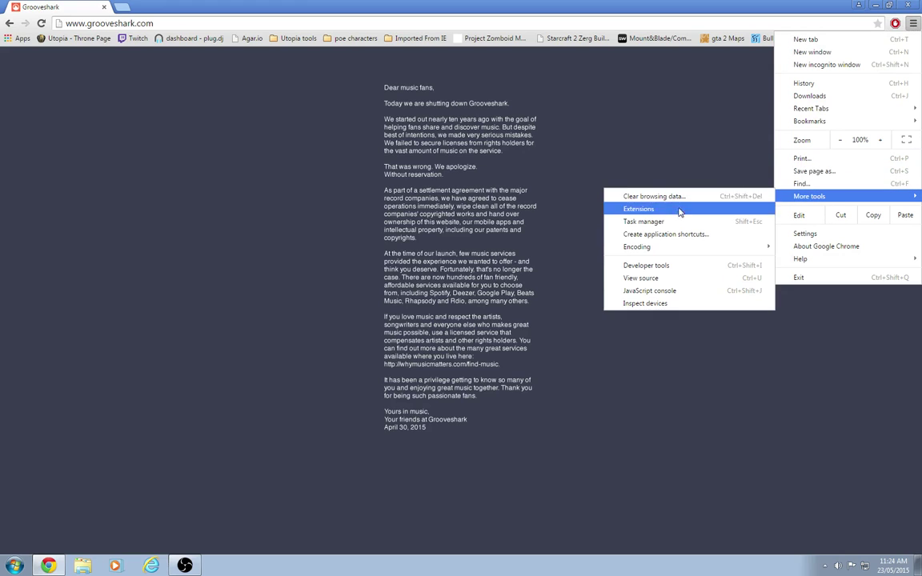
pyautogui.click(658, 266)
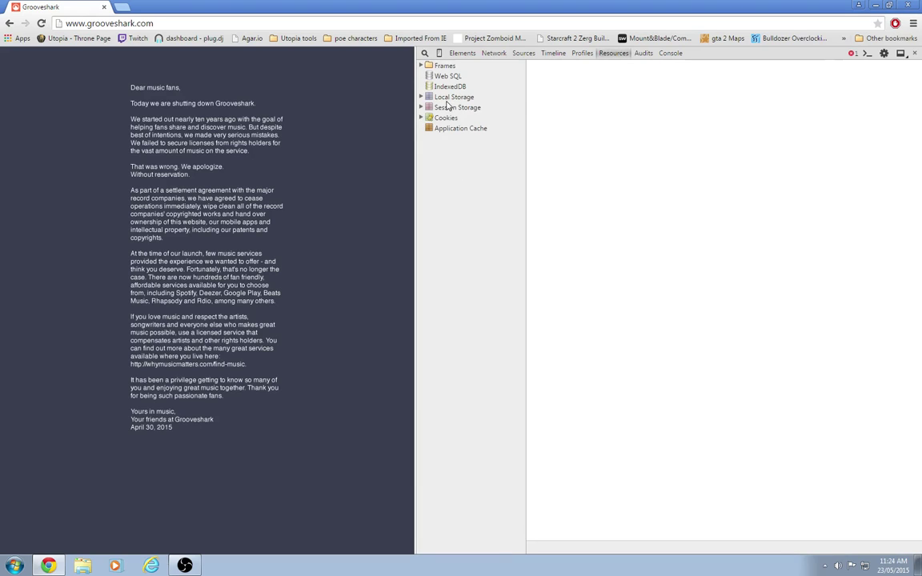
pyautogui.click(451, 99)
pyautogui.click(421, 97)
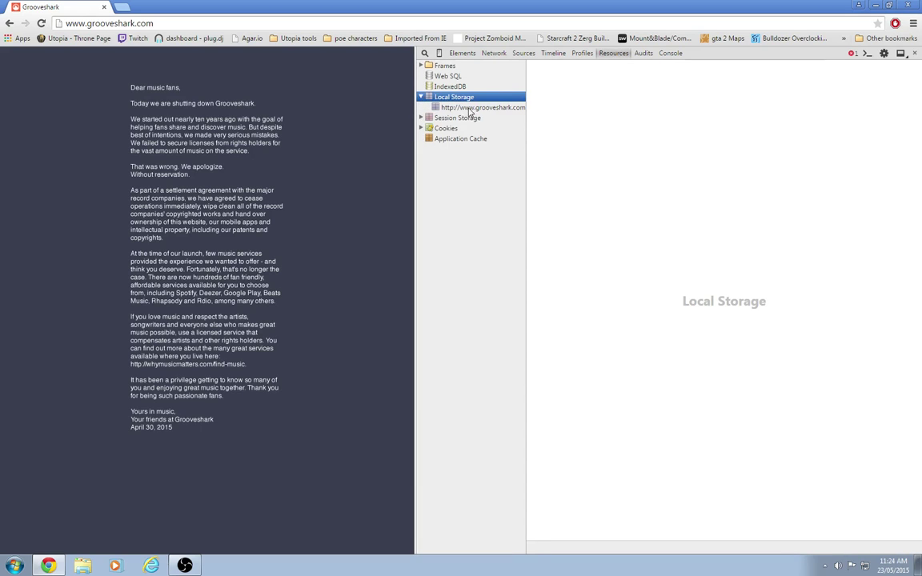
pyautogui.click(436, 108)
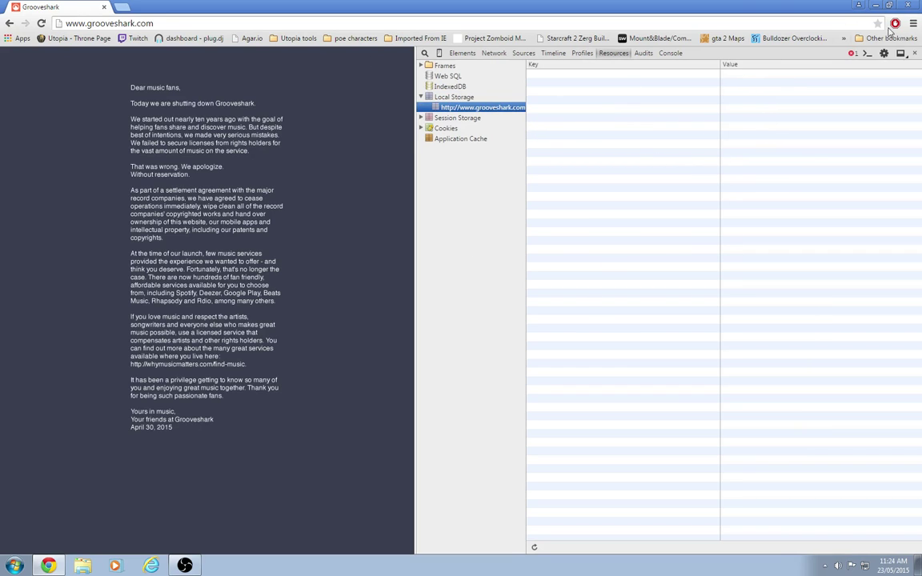
# Step: Search Chrome's History for 'grooveshark' and browse the visits from April to May 5, 2015
pyautogui.click(913, 23)
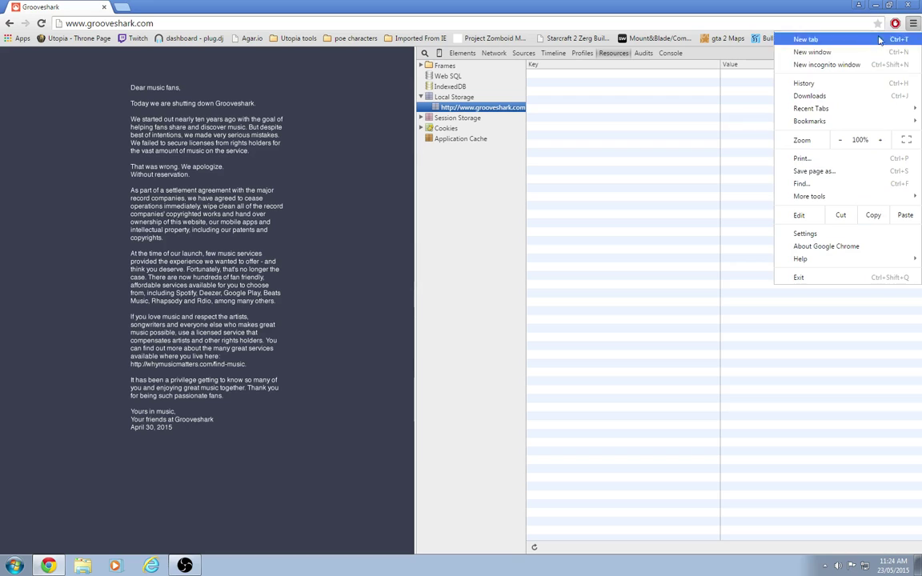
pyautogui.click(829, 87)
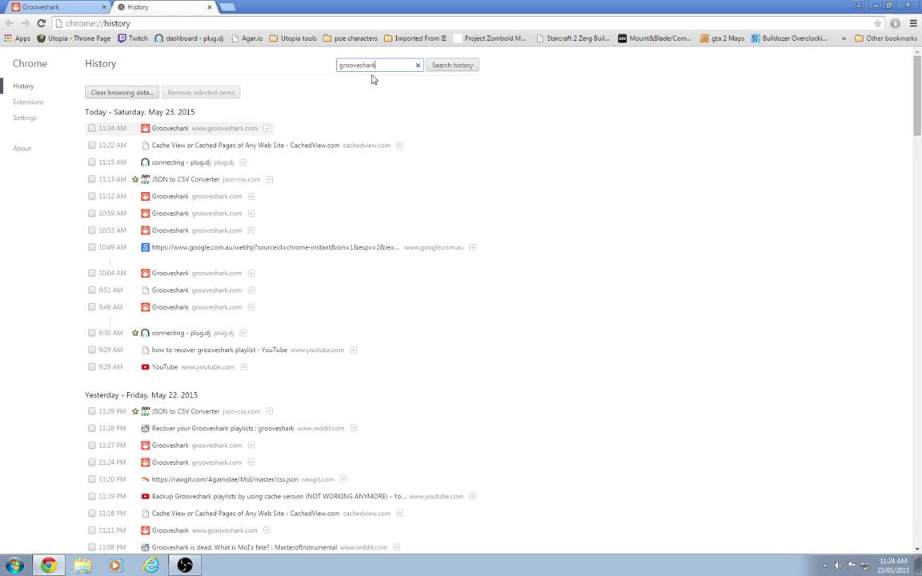
pyautogui.press('Return')
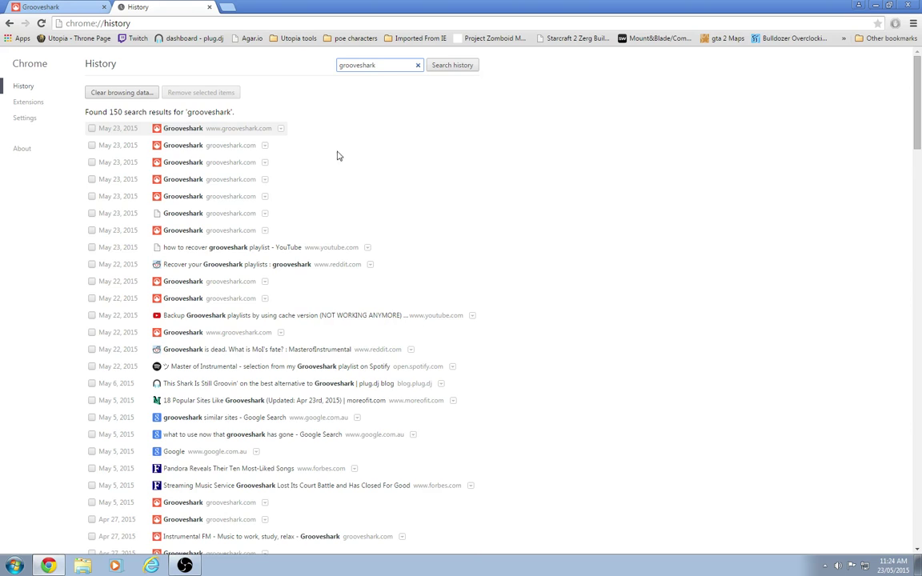
pyautogui.scroll(-10, 338, 155)
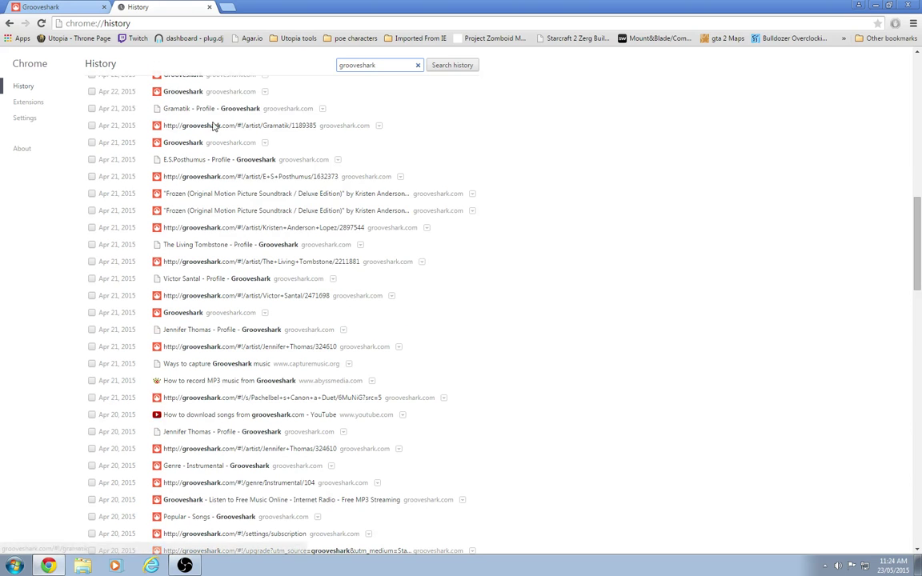
pyautogui.scroll(-10, 213, 126)
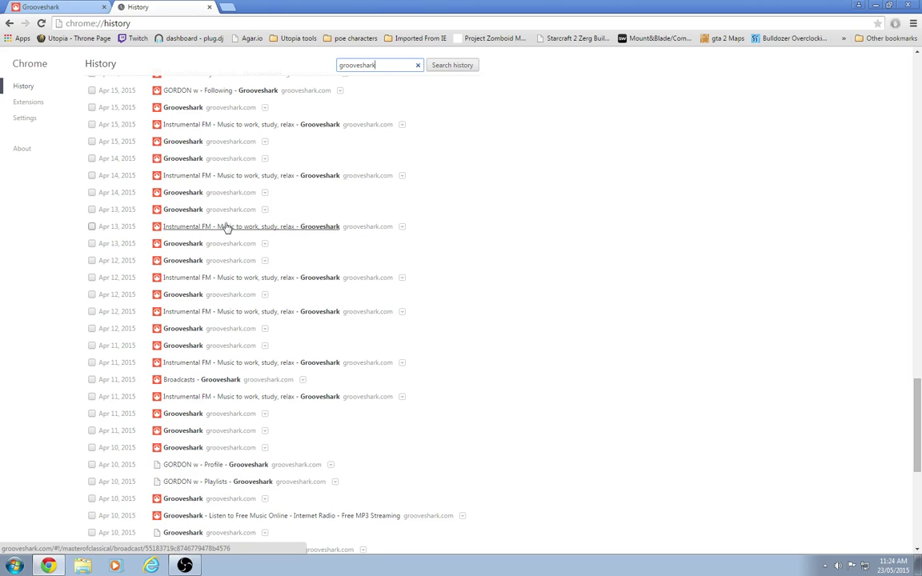
pyautogui.scroll(4, 210, 226)
pyautogui.scroll(6, 199, 166)
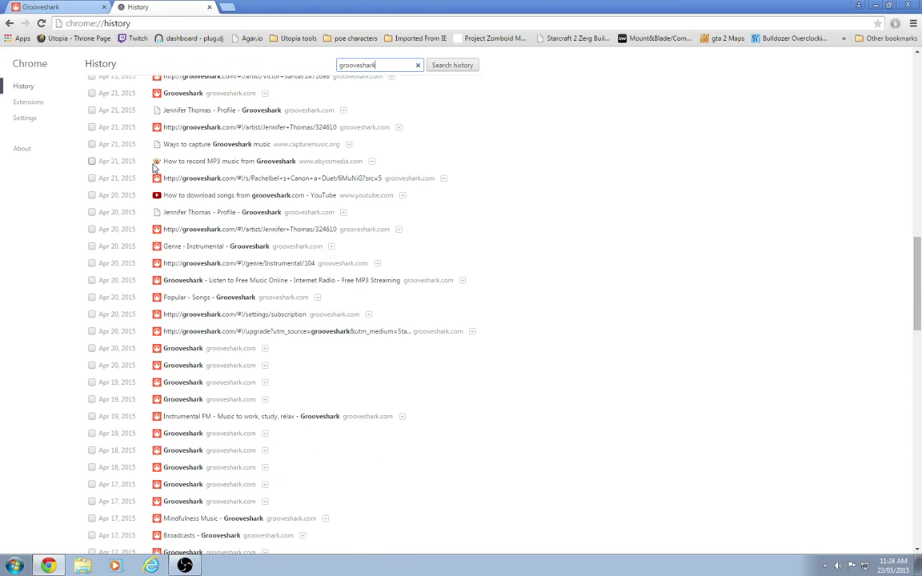
pyautogui.scroll(3, 188, 156)
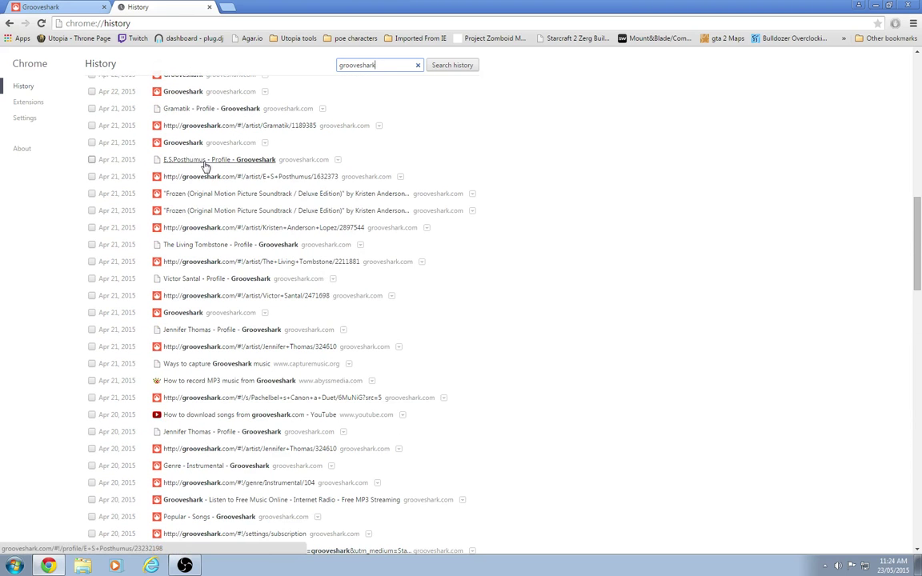
pyautogui.scroll(5, 204, 162)
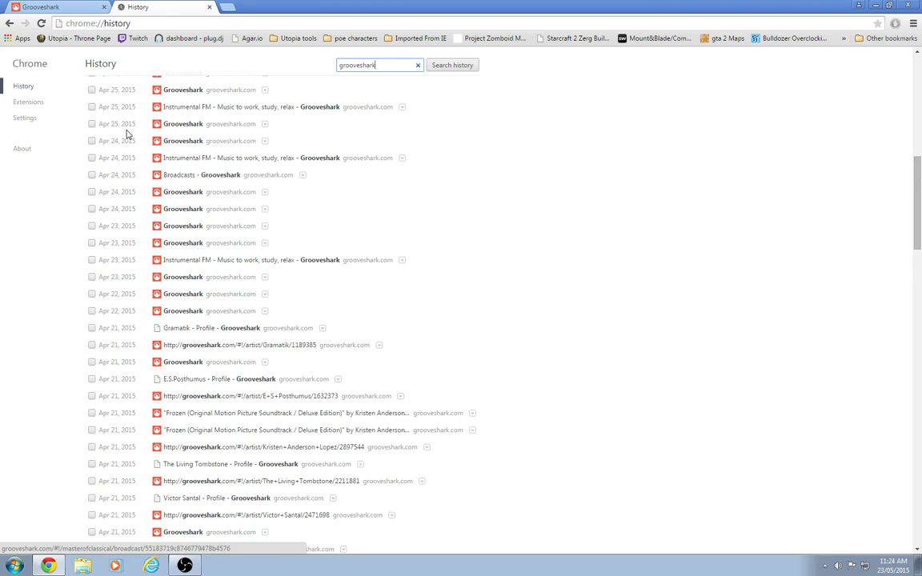
pyautogui.scroll(10, 128, 112)
pyautogui.scroll(-5, 202, 182)
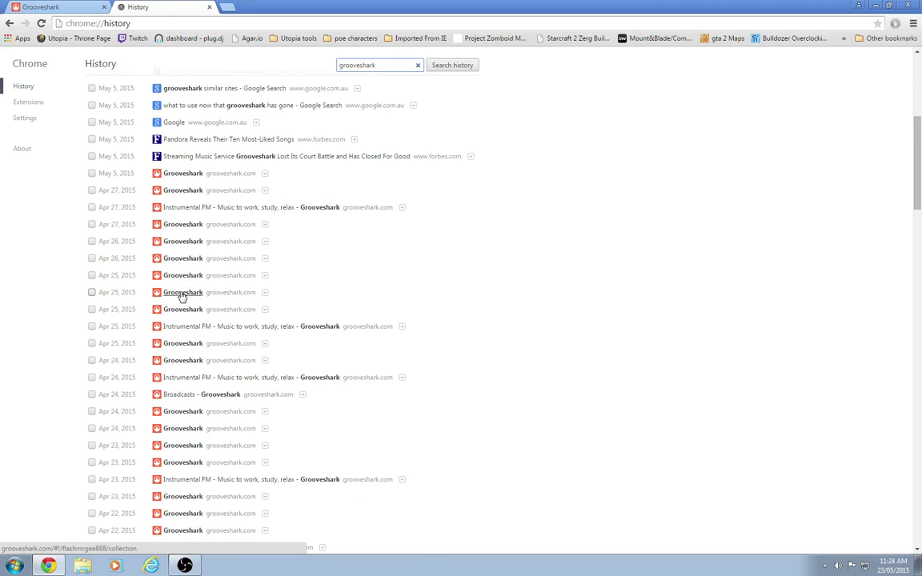
pyautogui.click(188, 347)
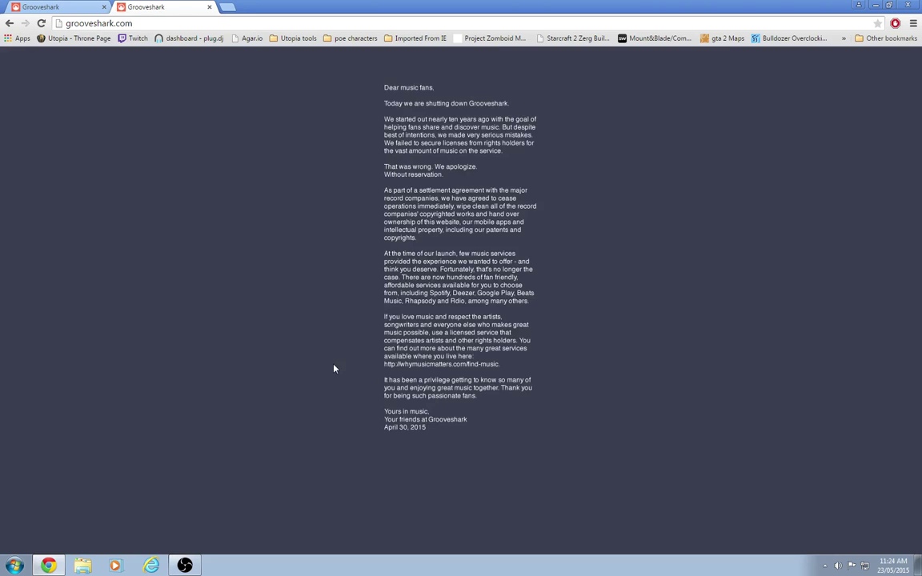
pyautogui.click(913, 24)
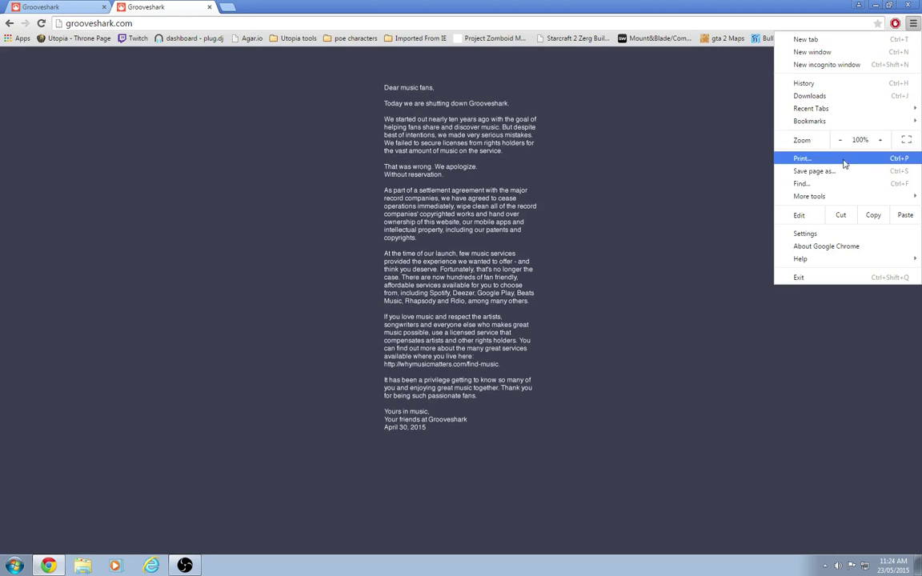
pyautogui.moveTo(832, 205)
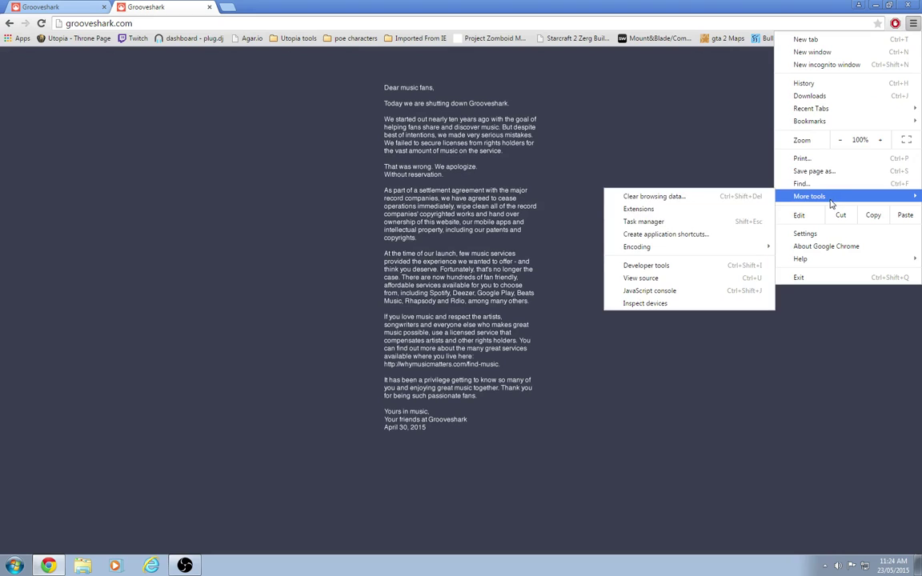
pyautogui.click(677, 268)
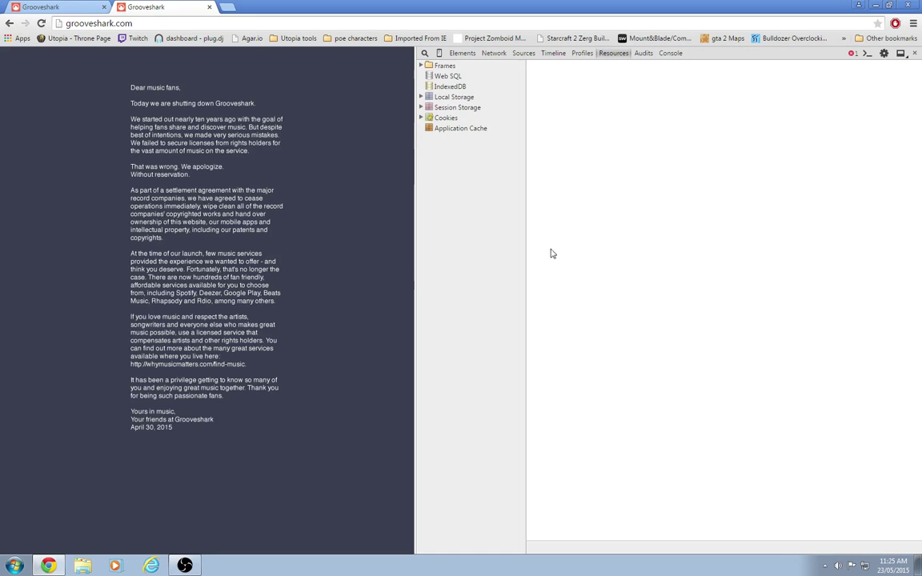
pyautogui.click(448, 97)
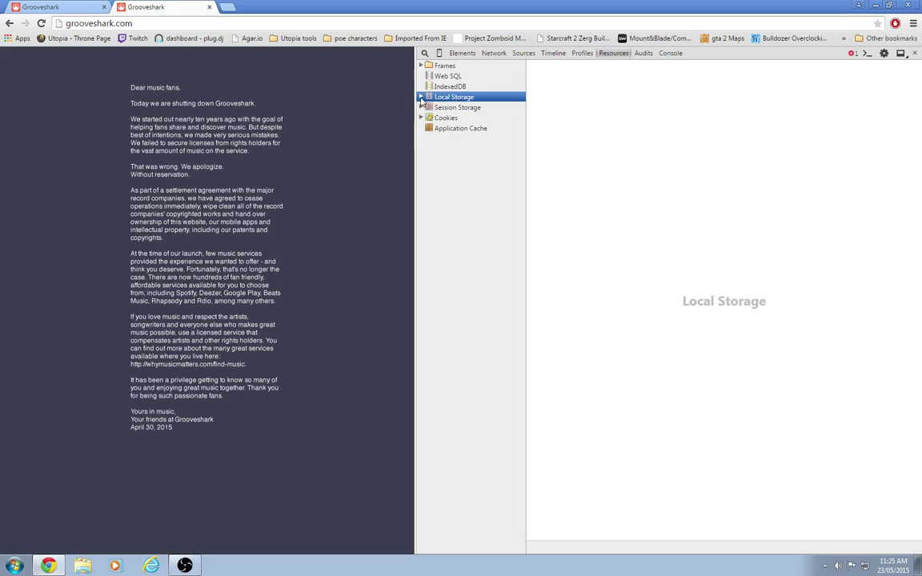
pyautogui.click(421, 98)
pyautogui.click(425, 105)
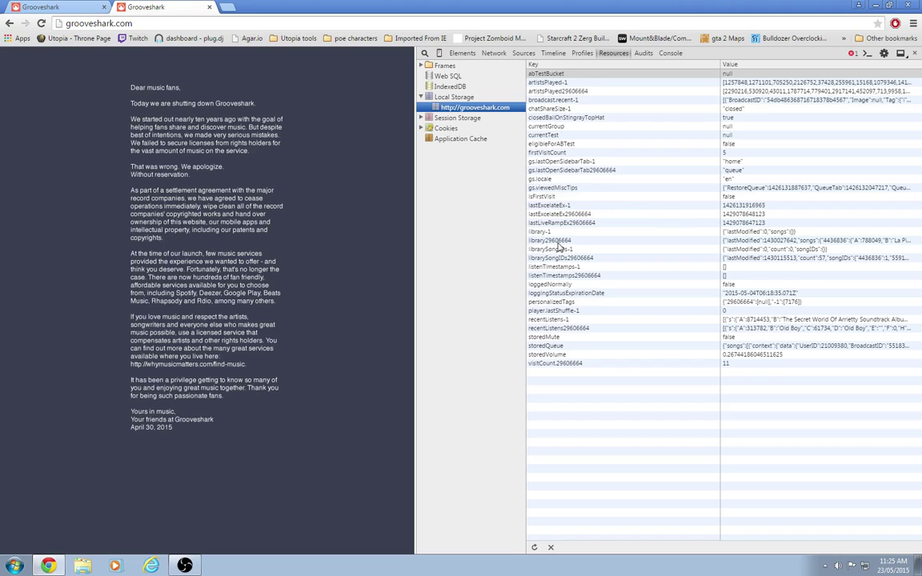
# Step: Copy the library entry's JSON value and load the JSON to CSV Converter bookmark in a new tab
pyautogui.click(534, 240)
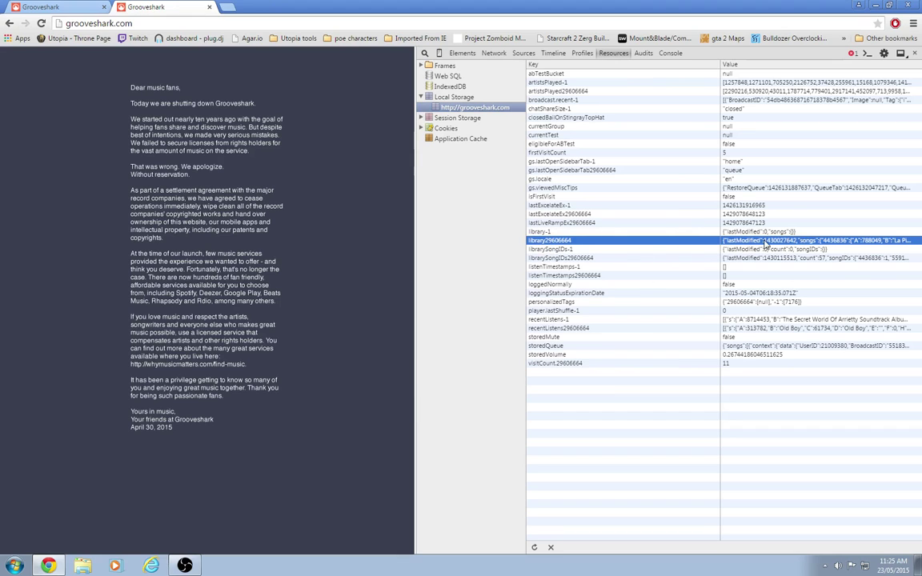
pyautogui.rightClick(793, 243)
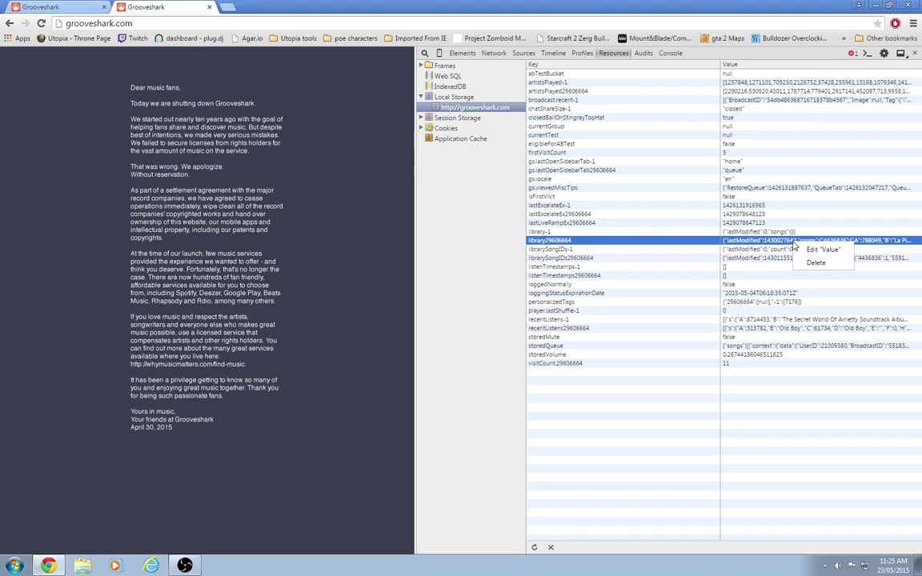
pyautogui.click(819, 251)
pyautogui.rightClick(772, 240)
pyautogui.click(833, 298)
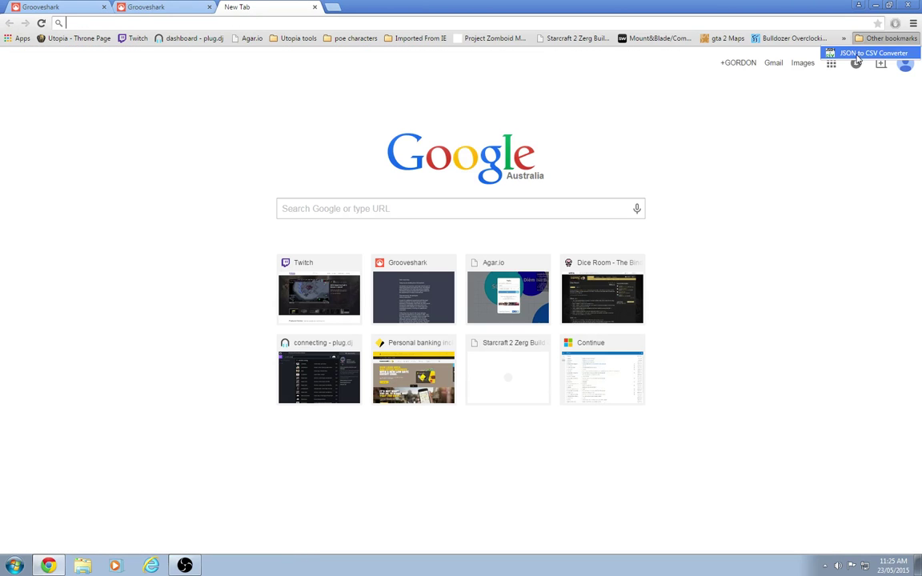
pyautogui.click(857, 53)
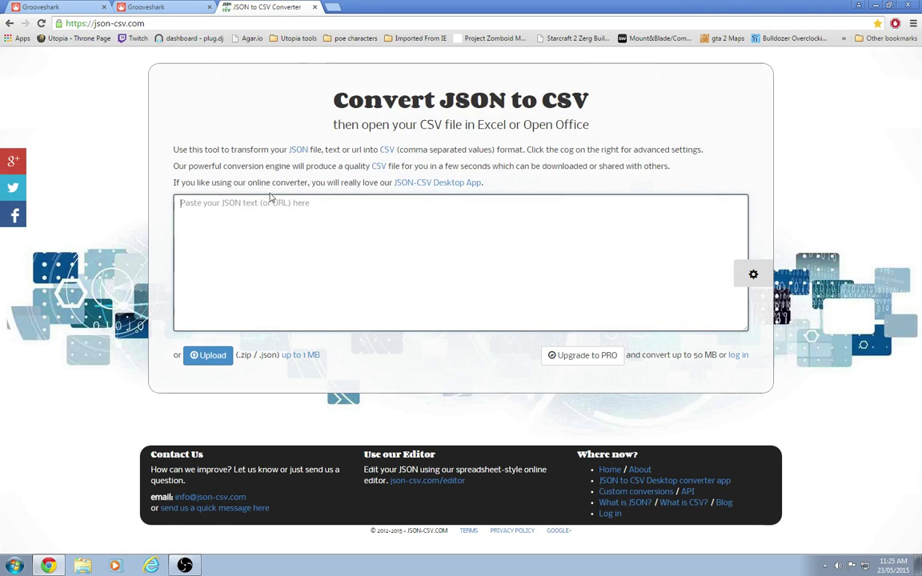
# Step: Paste the copied library JSON into json-csv.com's input box to generate the songs table
pyautogui.rightClick(356, 237)
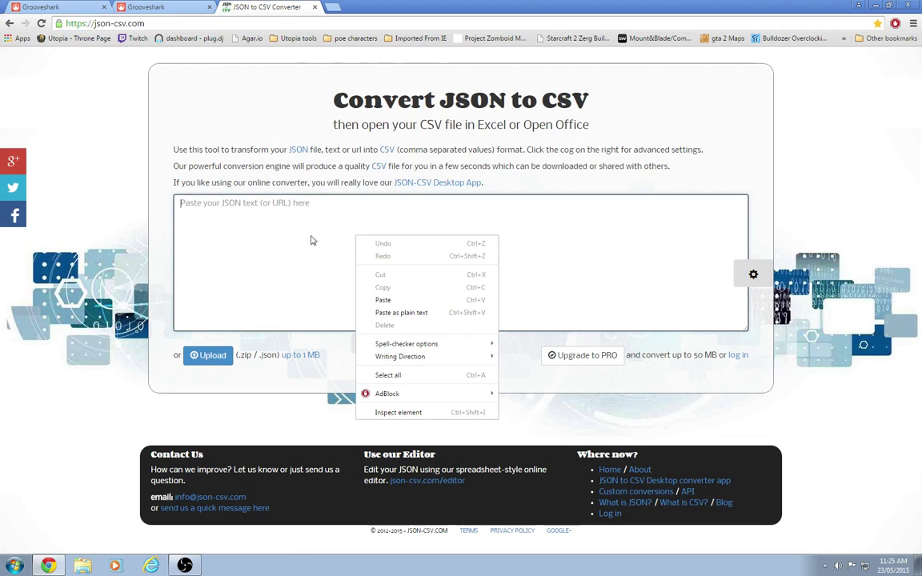
pyautogui.click(403, 302)
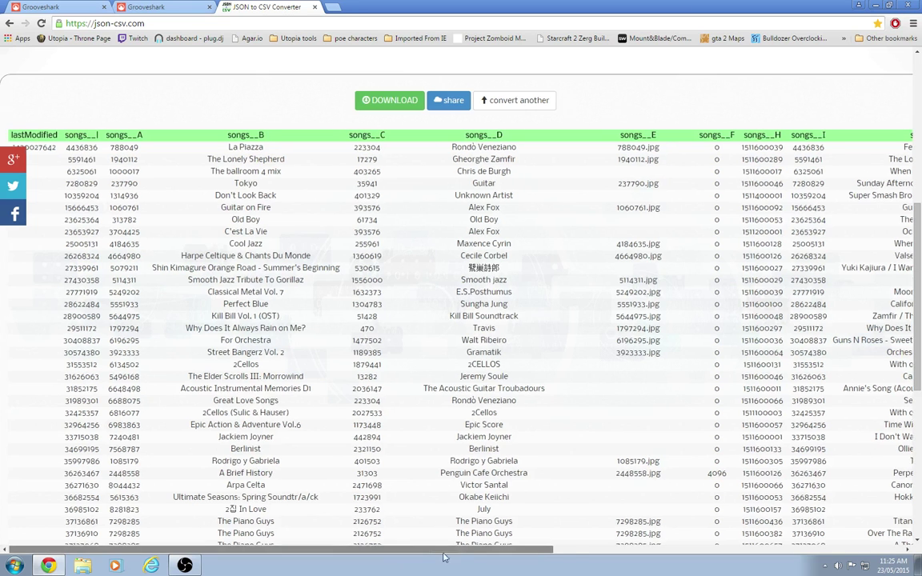
pyautogui.moveTo(408, 550); pyautogui.dragTo(652, 573)
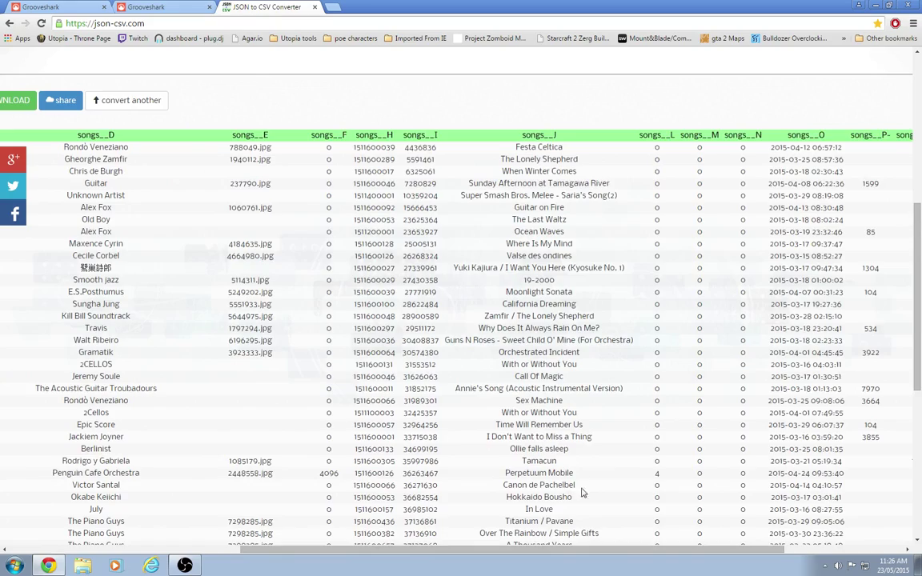
pyautogui.scroll(-5, 495, 272)
pyautogui.moveTo(535, 550); pyautogui.dragTo(379, 541)
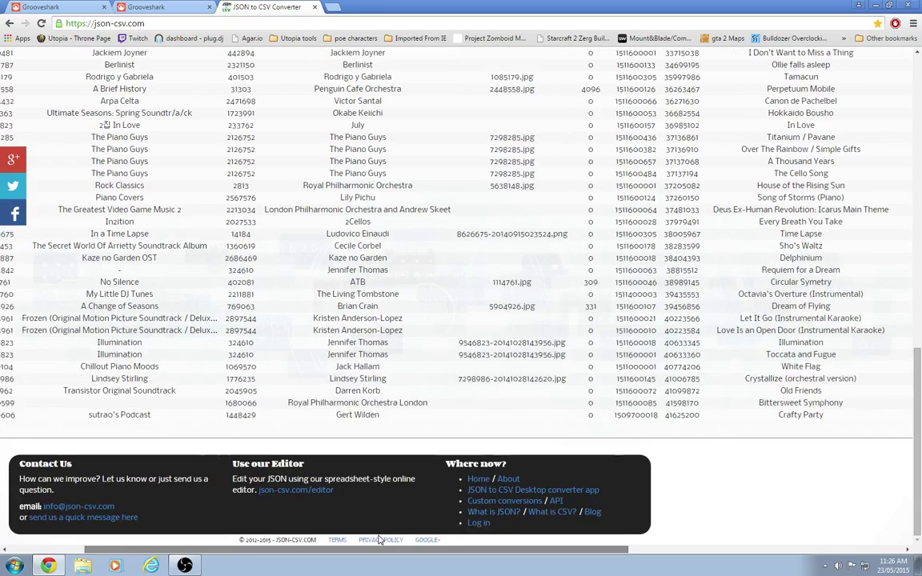
pyautogui.scroll(15, 380, 320)
pyautogui.scroll(-3, 379, 269)
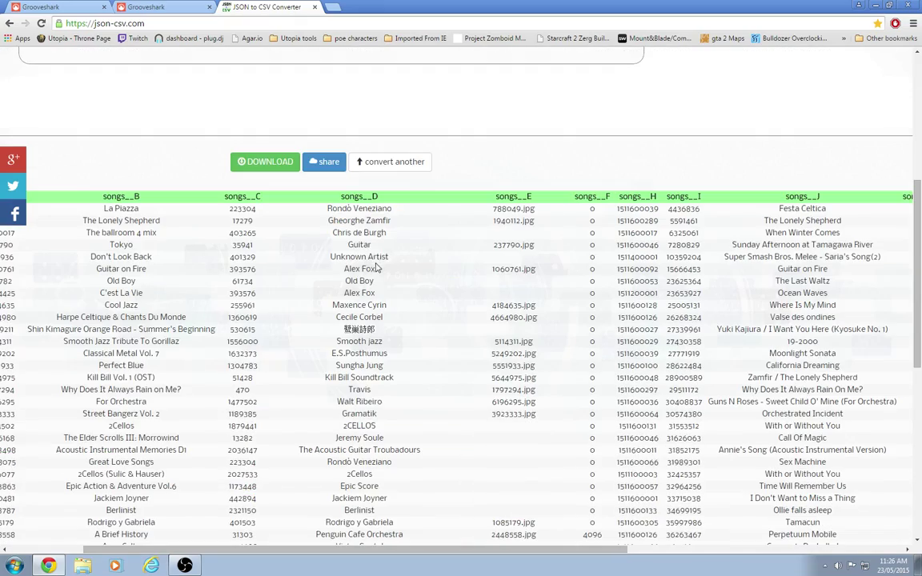
pyautogui.scroll(-5, 126, 222)
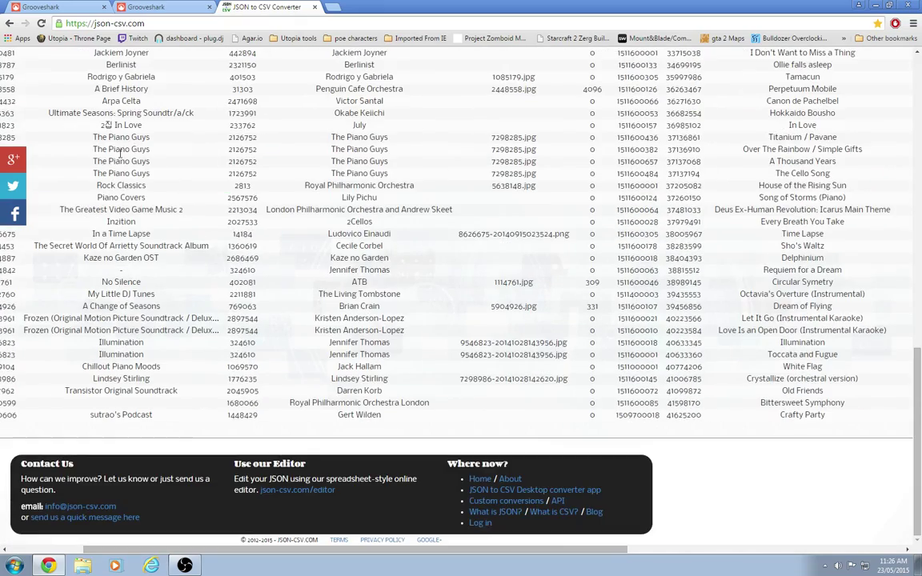
pyautogui.hscroll(4, 446, 354)
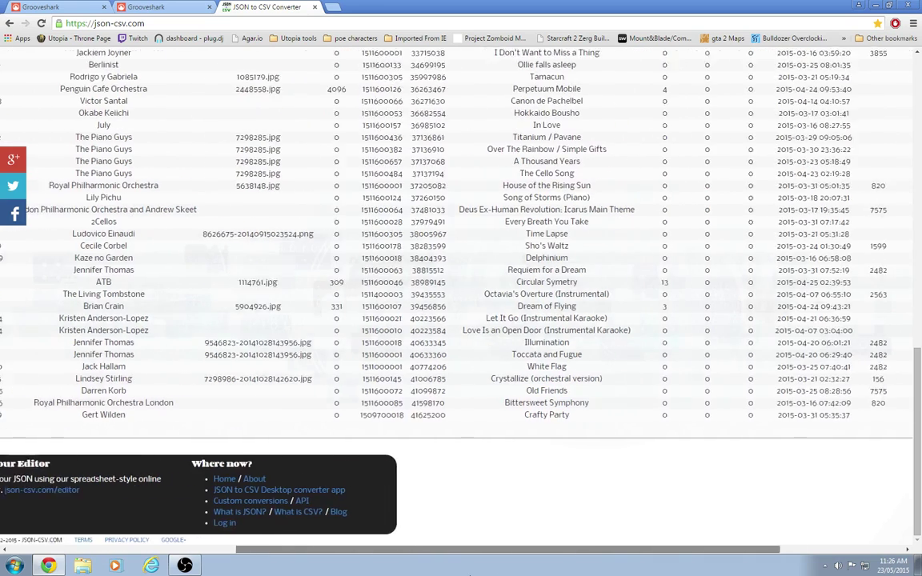
pyautogui.scroll(1, 445, 354)
pyautogui.scroll(3, 445, 354)
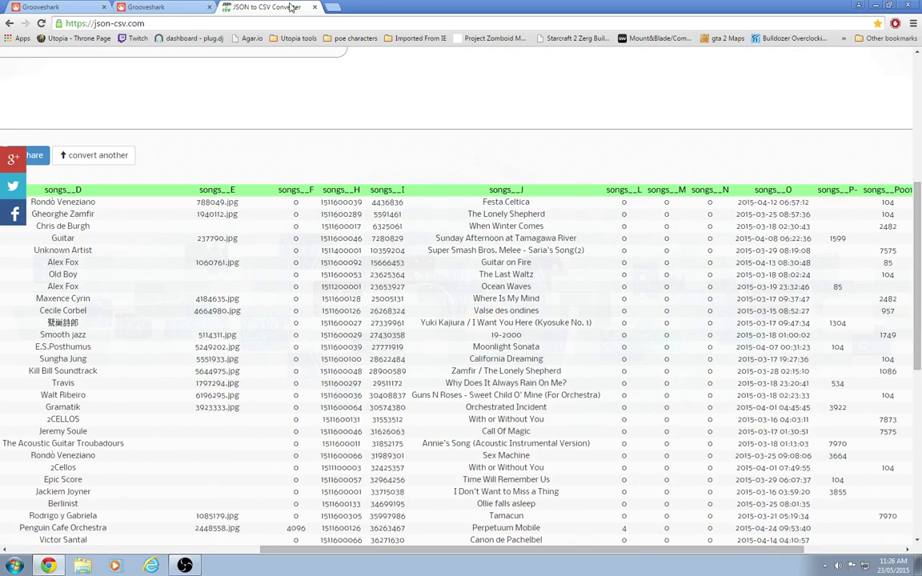
# Step: Copy the recentListens value from Grooveshark's Local Storage and switch back to the converter tab
pyautogui.click(148, 8)
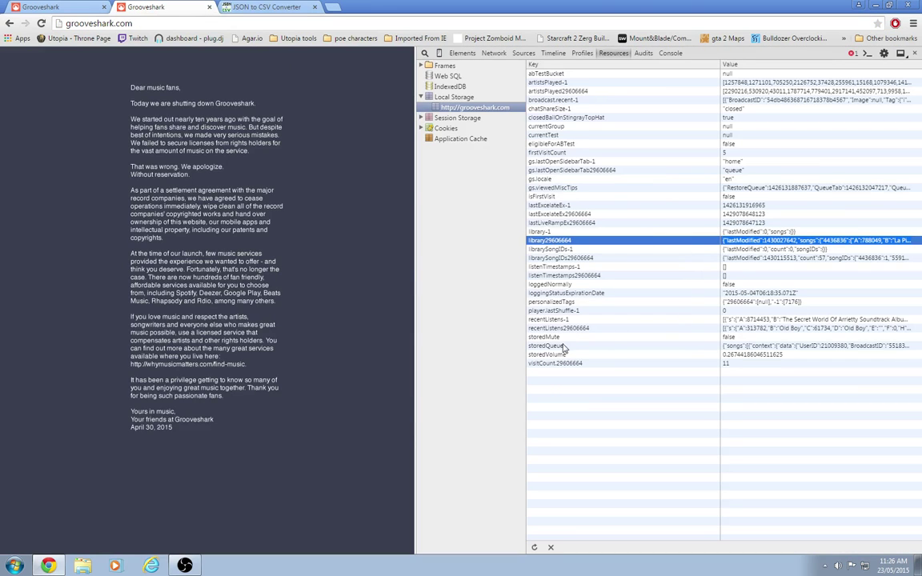
pyautogui.click(556, 320)
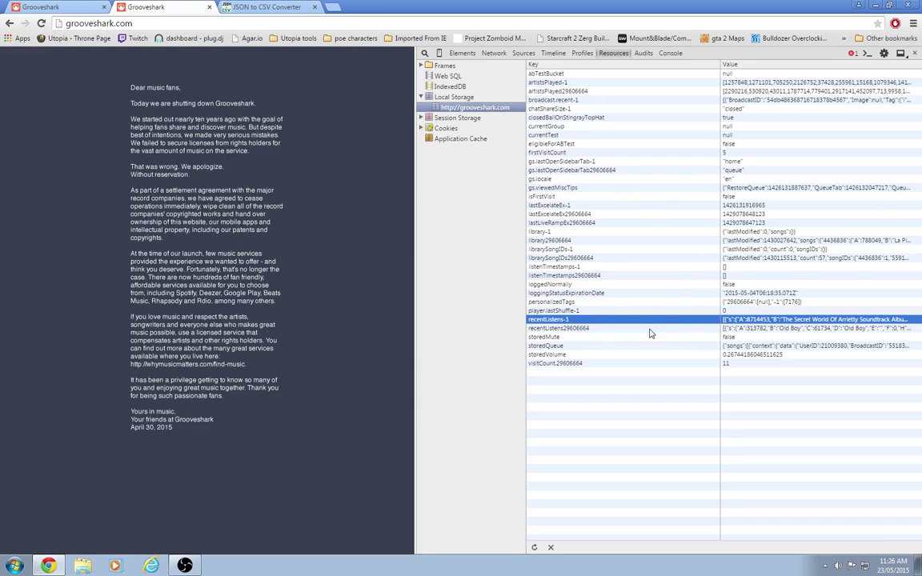
pyautogui.click(572, 330)
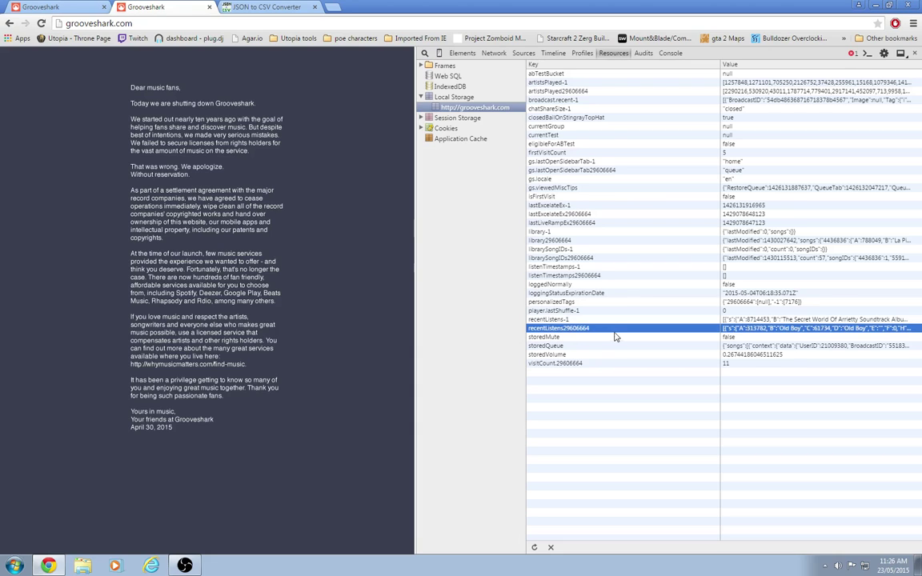
pyautogui.rightClick(773, 335)
pyautogui.click(792, 338)
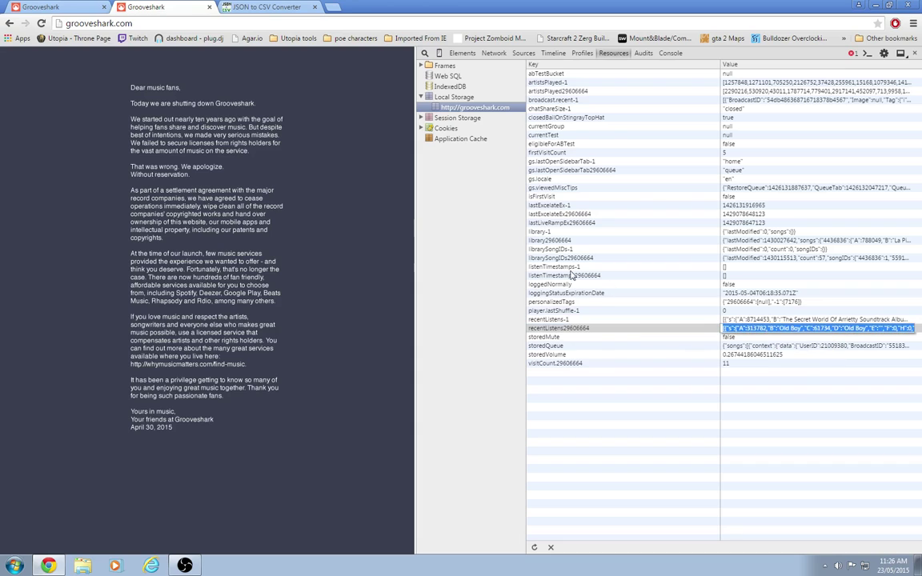
pyautogui.rightClick(793, 337)
pyautogui.click(752, 380)
pyautogui.click(269, 6)
# Step: Start a new conversion and paste the recentListens JSON to produce the s__A–s__L song table
pyautogui.click(107, 157)
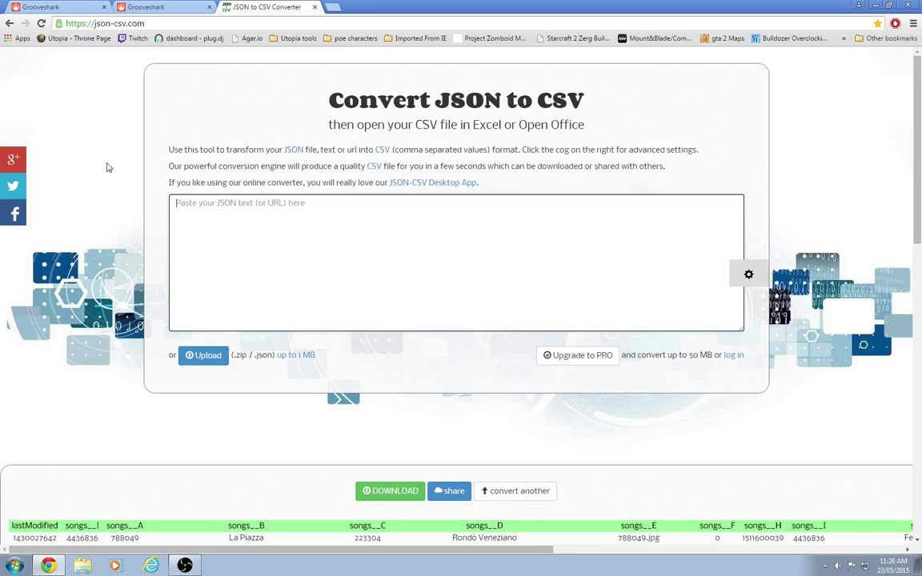
pyautogui.rightClick(379, 222)
pyautogui.click(432, 284)
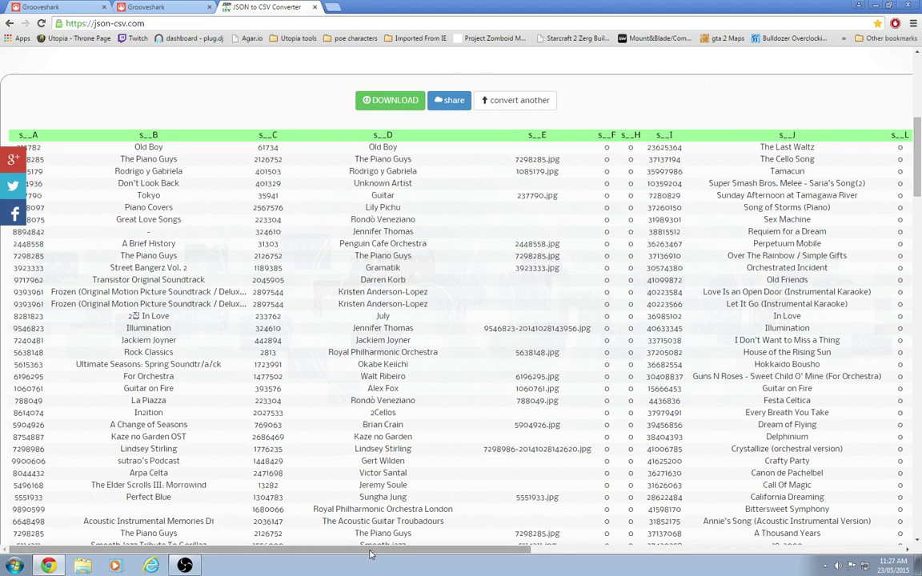
pyautogui.moveTo(367, 549); pyautogui.dragTo(555, 560)
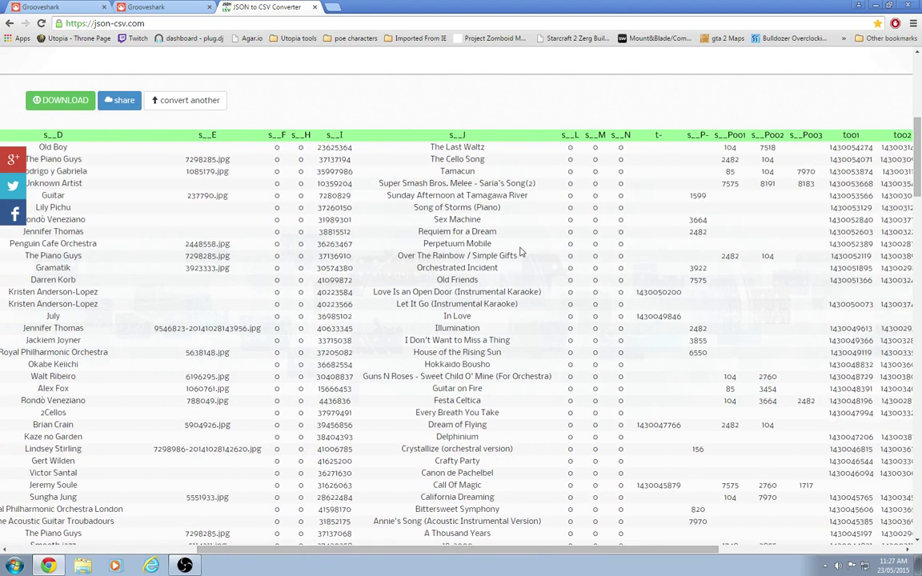
pyautogui.moveTo(472, 546); pyautogui.dragTo(504, 550)
pyautogui.scroll(-3, 437, 175)
pyautogui.scroll(-2, 438, 175)
pyautogui.scroll(-6, 402, 119)
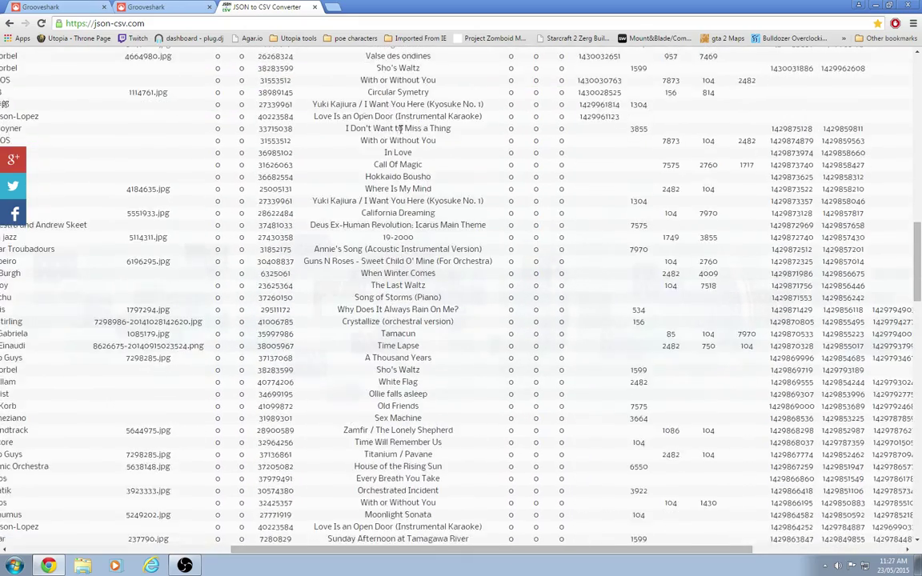
pyautogui.scroll(-2, 414, 235)
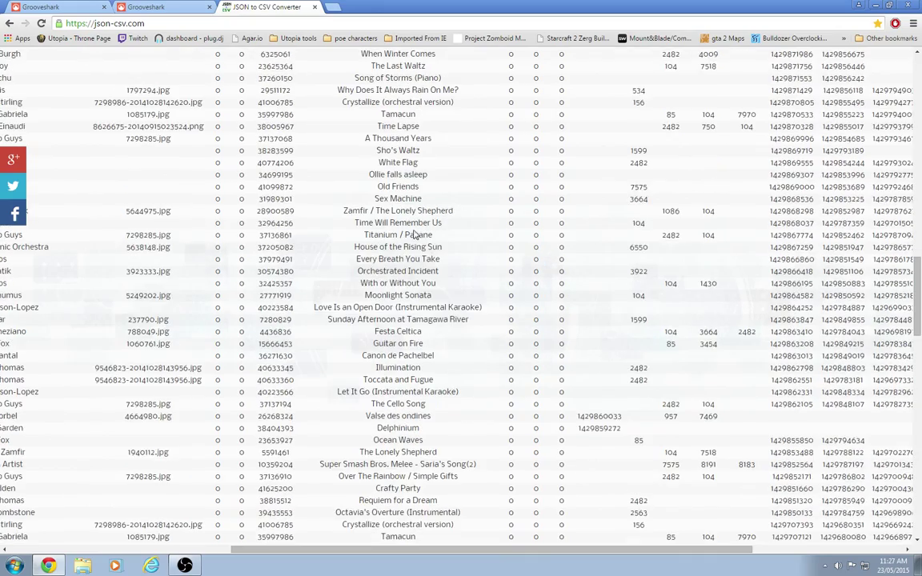
pyautogui.scroll(-12, 415, 198)
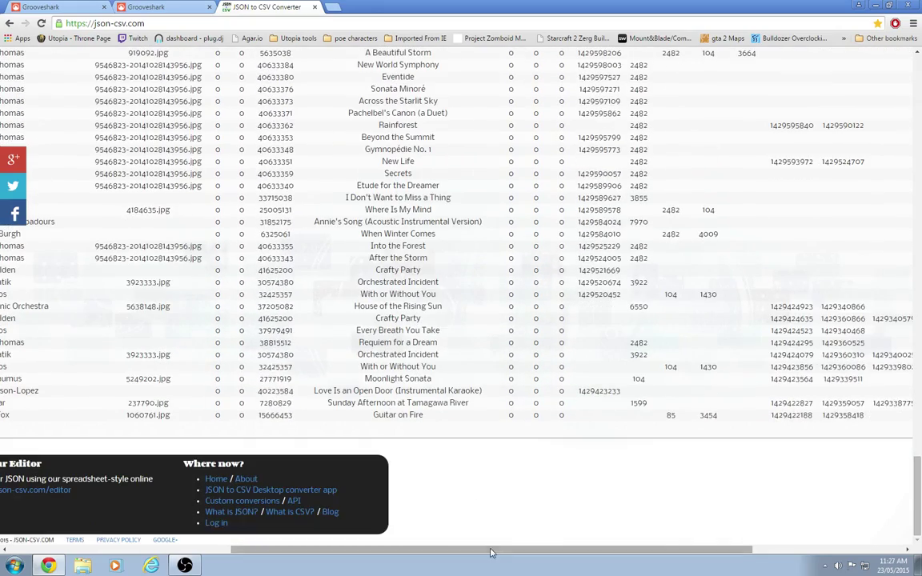
pyautogui.moveTo(489, 549); pyautogui.dragTo(293, 552)
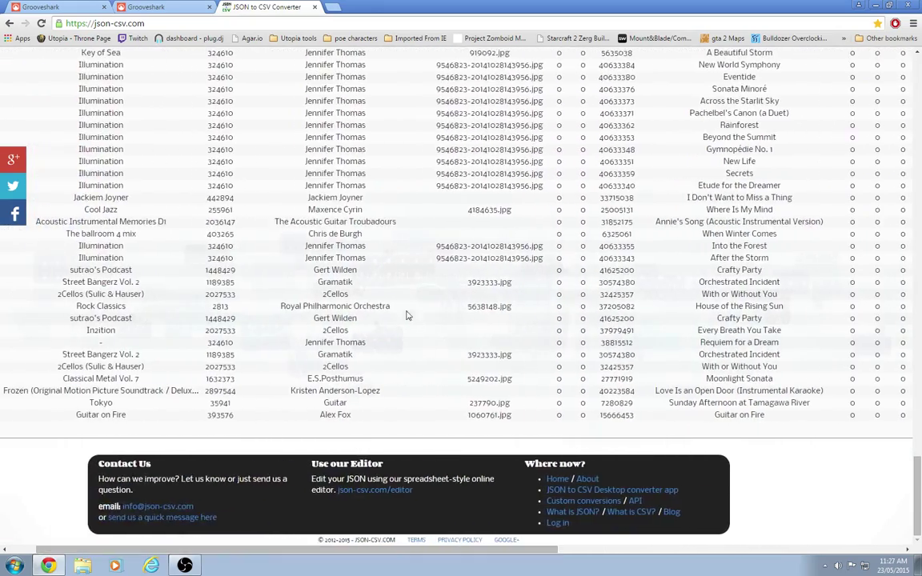
pyautogui.scroll(15, 408, 314)
pyautogui.scroll(-5, 317, 204)
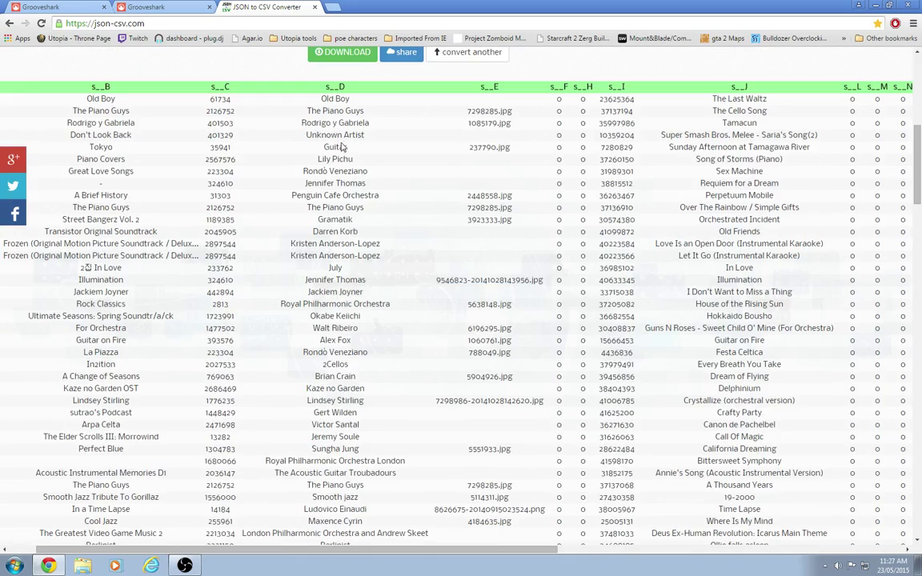
pyautogui.moveTo(326, 548); pyautogui.dragTo(174, 498)
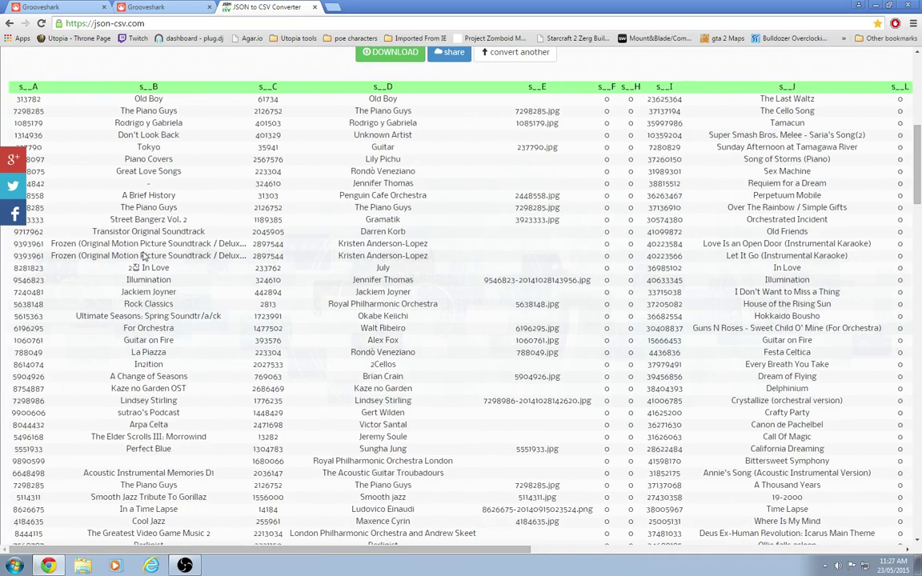
pyautogui.hscroll(5, 541, 478)
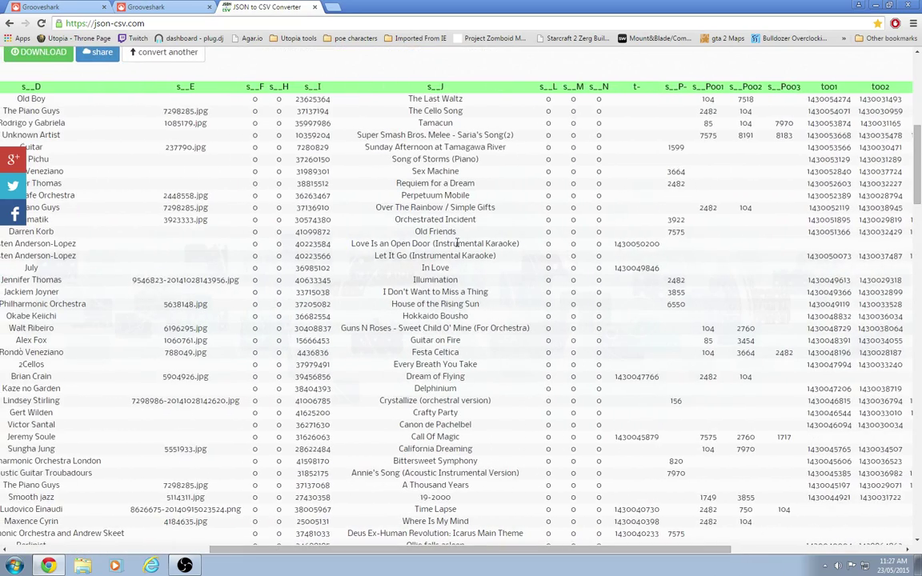
pyautogui.tripleClick(416, 183)
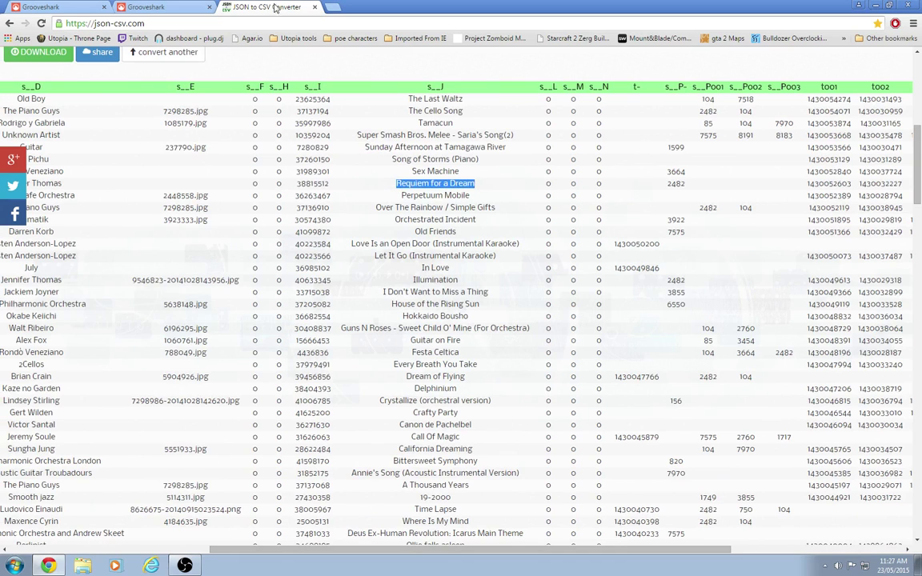
pyautogui.hotkey('ctrl', 't')
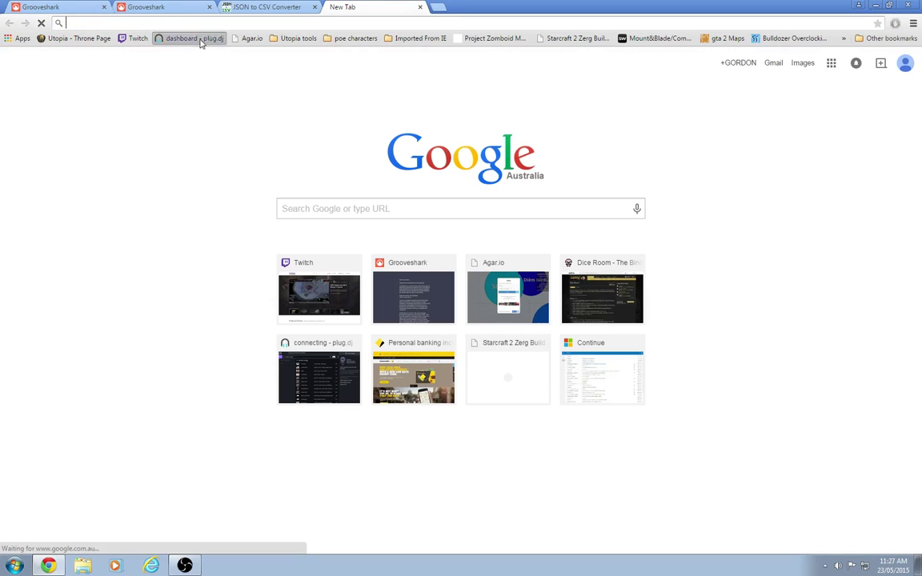
pyautogui.click(200, 41)
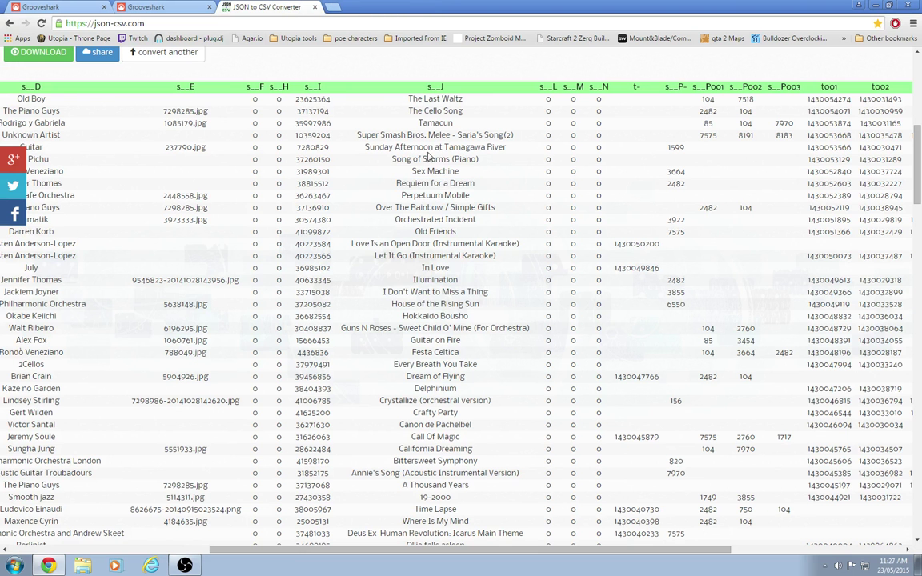
pyautogui.moveTo(370, 147); pyautogui.dragTo(509, 147)
pyautogui.click(412, 181)
pyautogui.moveTo(352, 243); pyautogui.dragTo(410, 244)
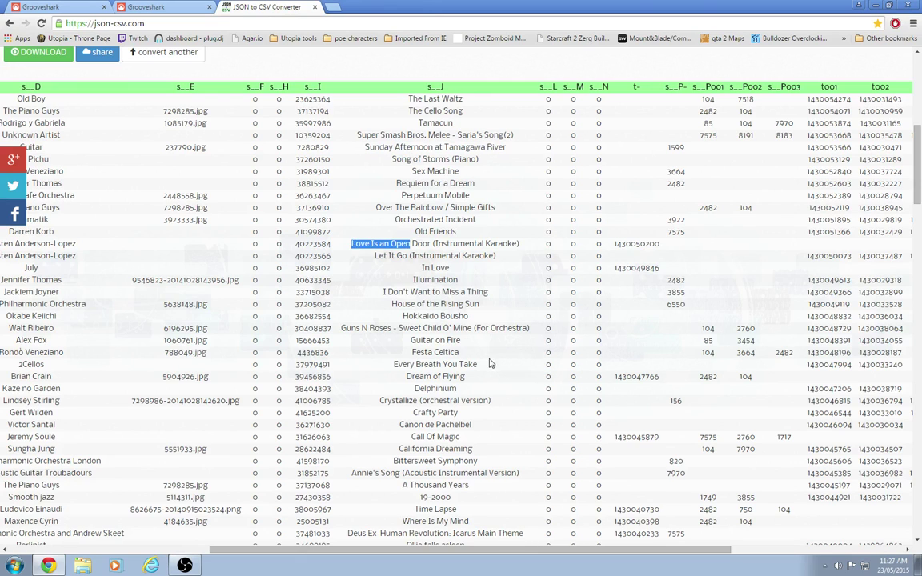
pyautogui.click(412, 283)
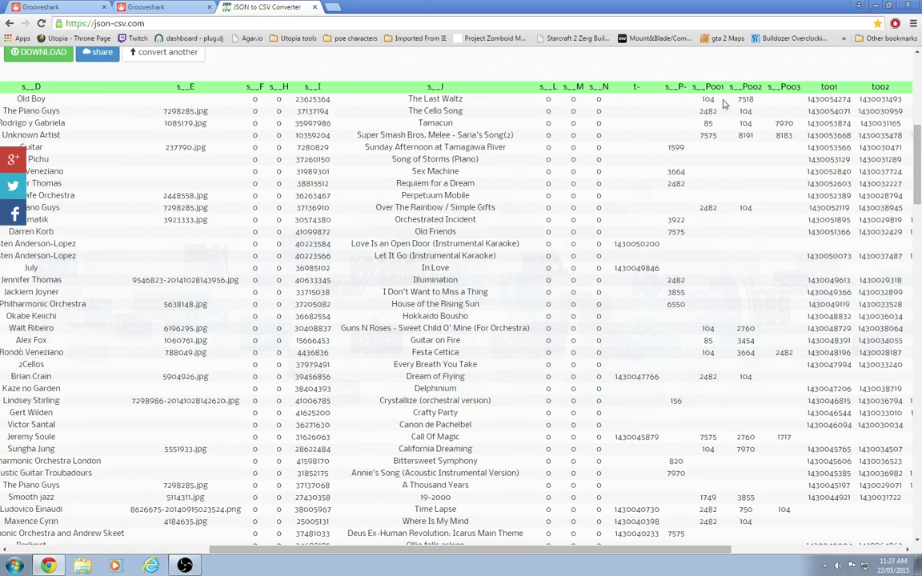
pyautogui.moveTo(432, 552); pyautogui.dragTo(424, 555)
pyautogui.scroll(-15, 424, 555)
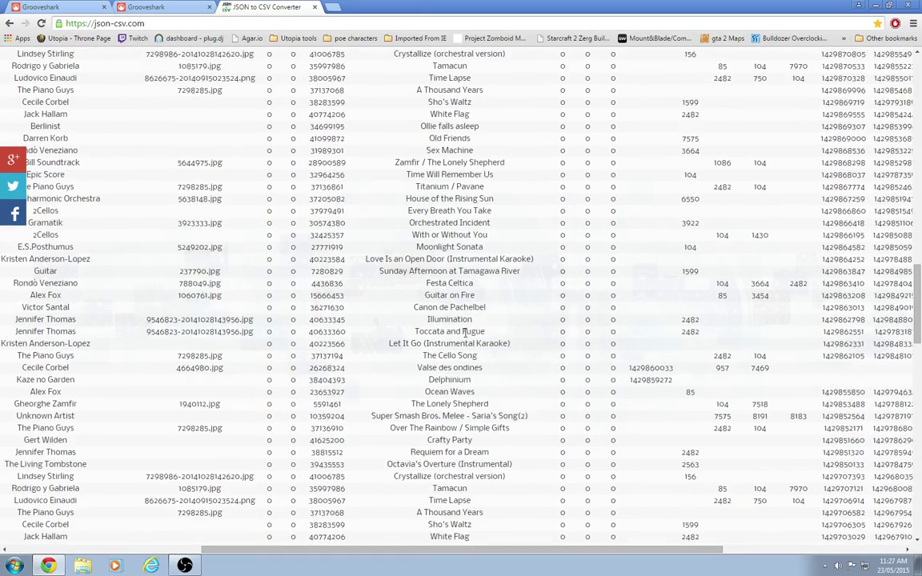
pyautogui.scroll(-10, 448, 276)
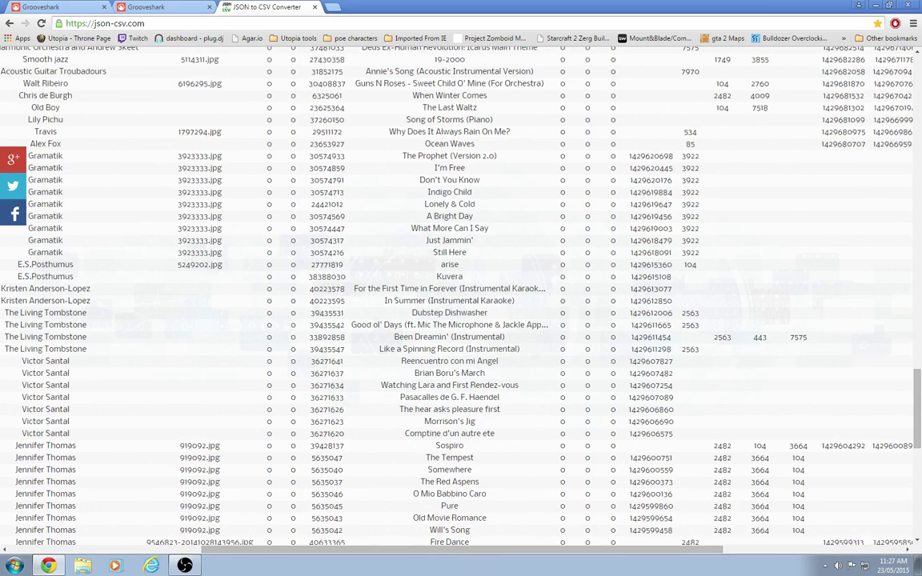